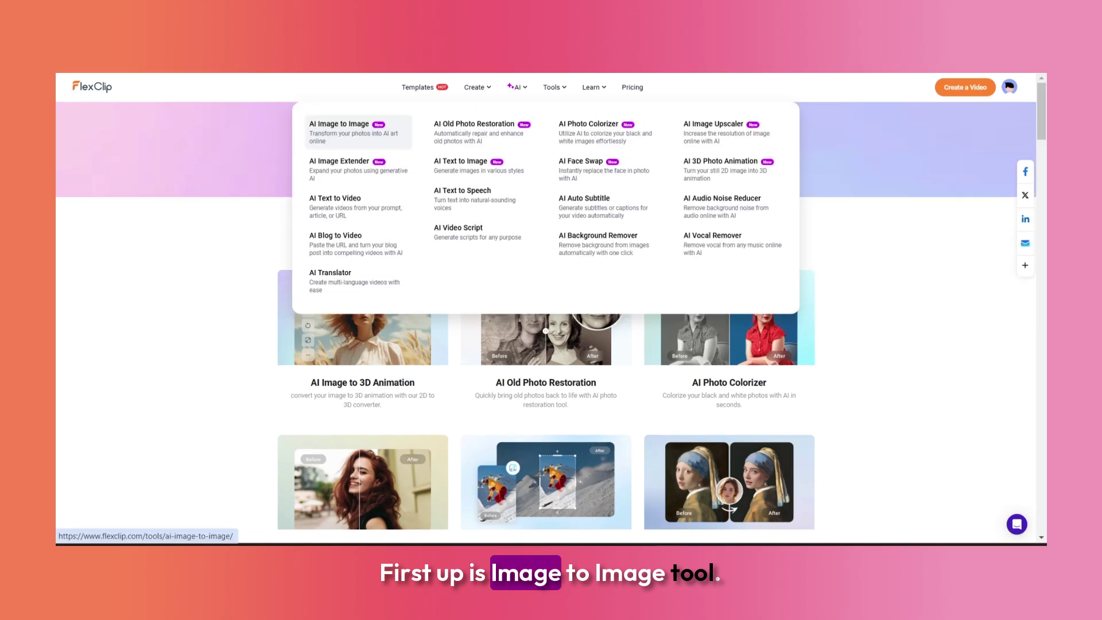
# Open the AI Image to Image generator to browse its style list.
pyautogui.click(333, 118)
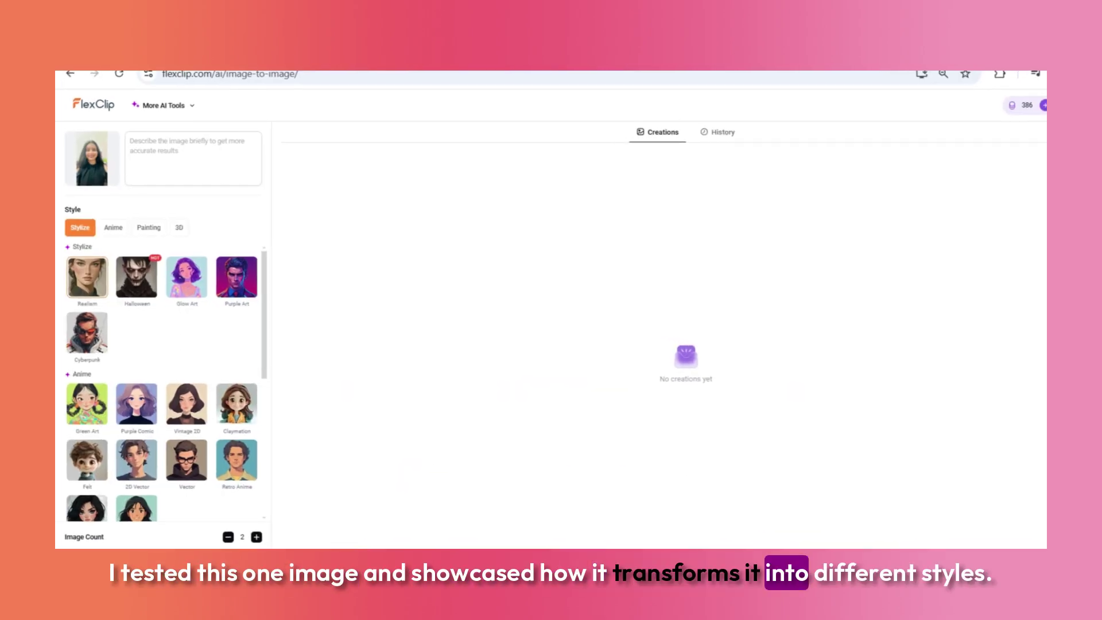
pyautogui.scroll(-2, 160, 379)
pyautogui.scroll(-1, 159, 379)
pyautogui.scroll(-1, 160, 379)
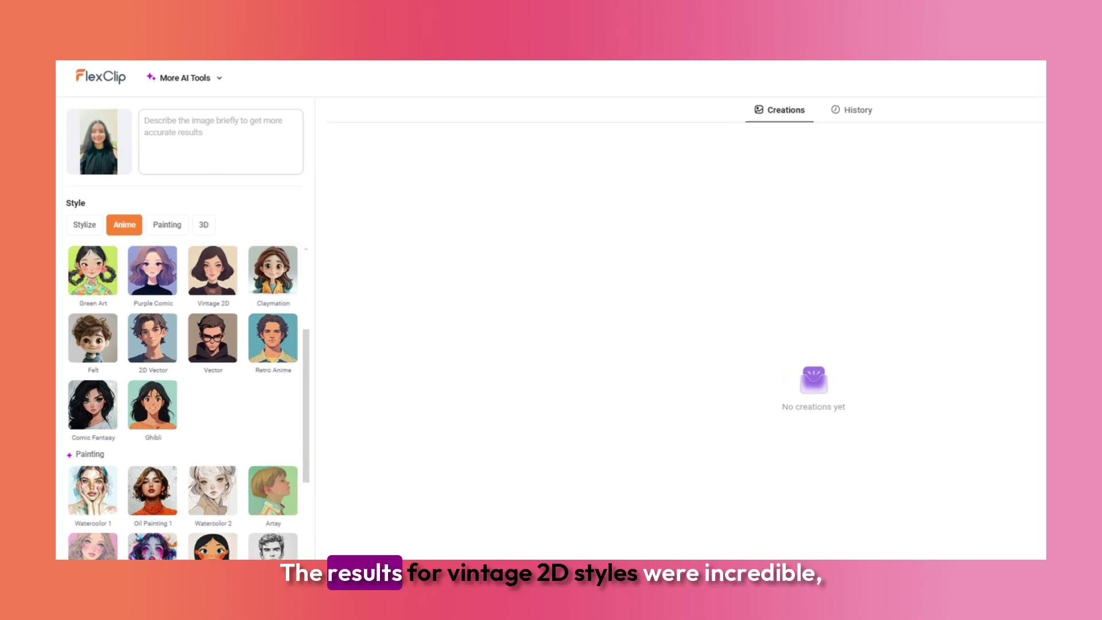
pyautogui.scroll(1, 205, 316)
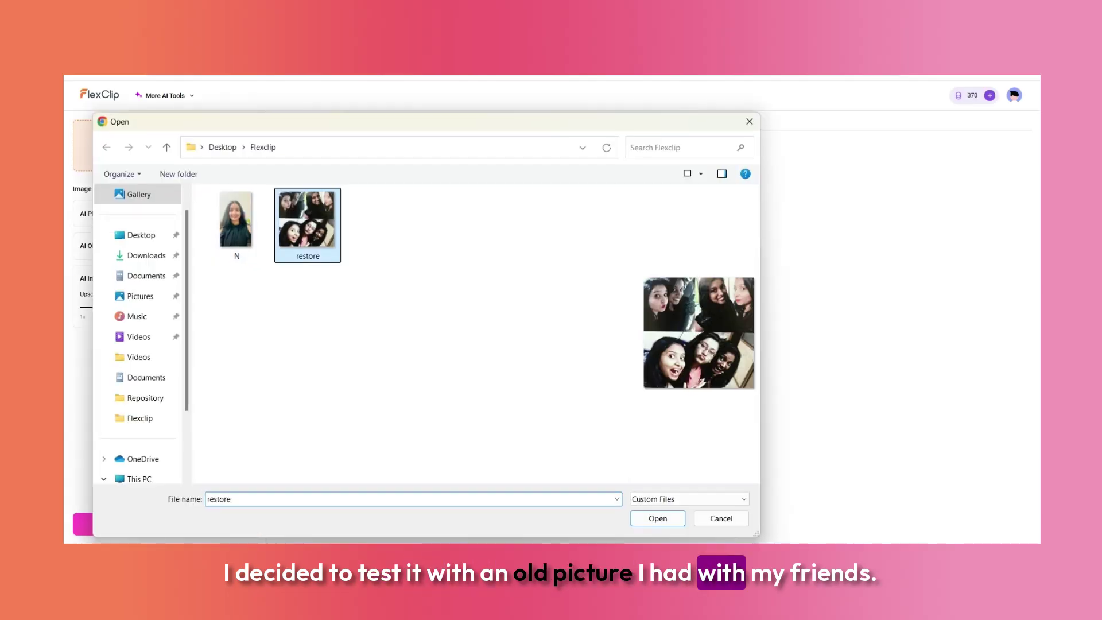
# Restore the uploaded group photo and download the restored image.
pyautogui.press('Return')
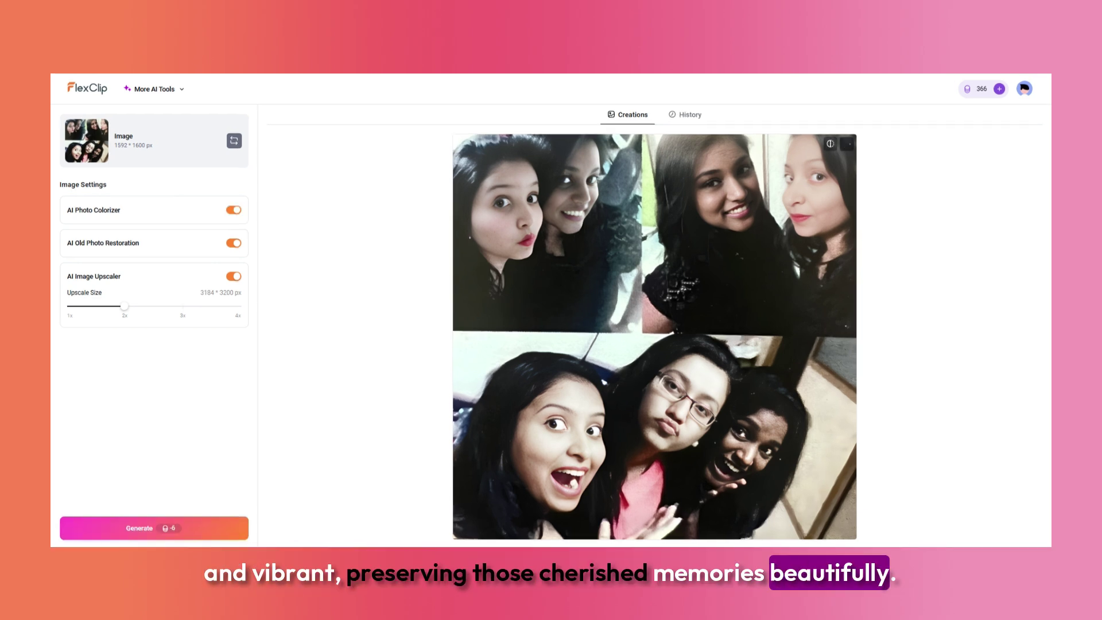
pyautogui.click(846, 144)
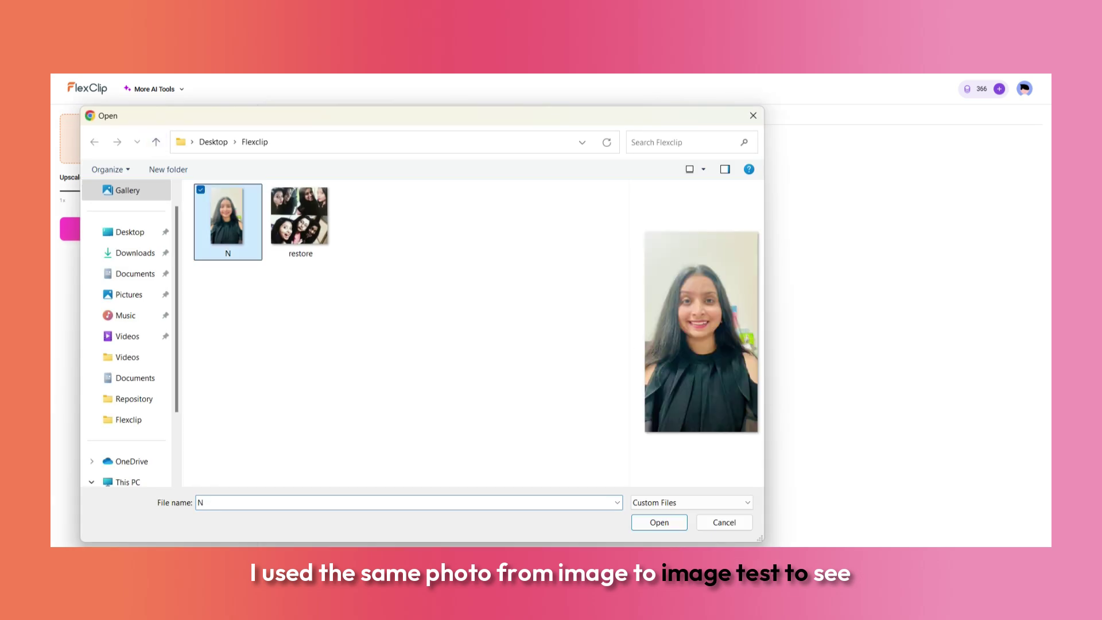
# Upscale the uploaded solo portrait and download the upscaled image.
pyautogui.press('Return')
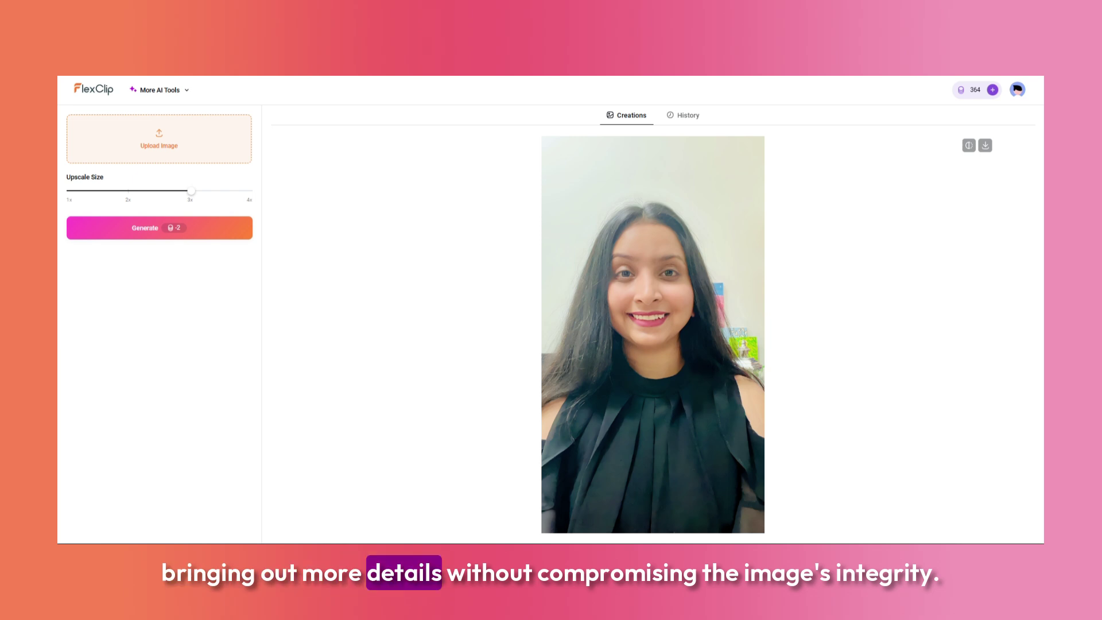
pyautogui.click(985, 145)
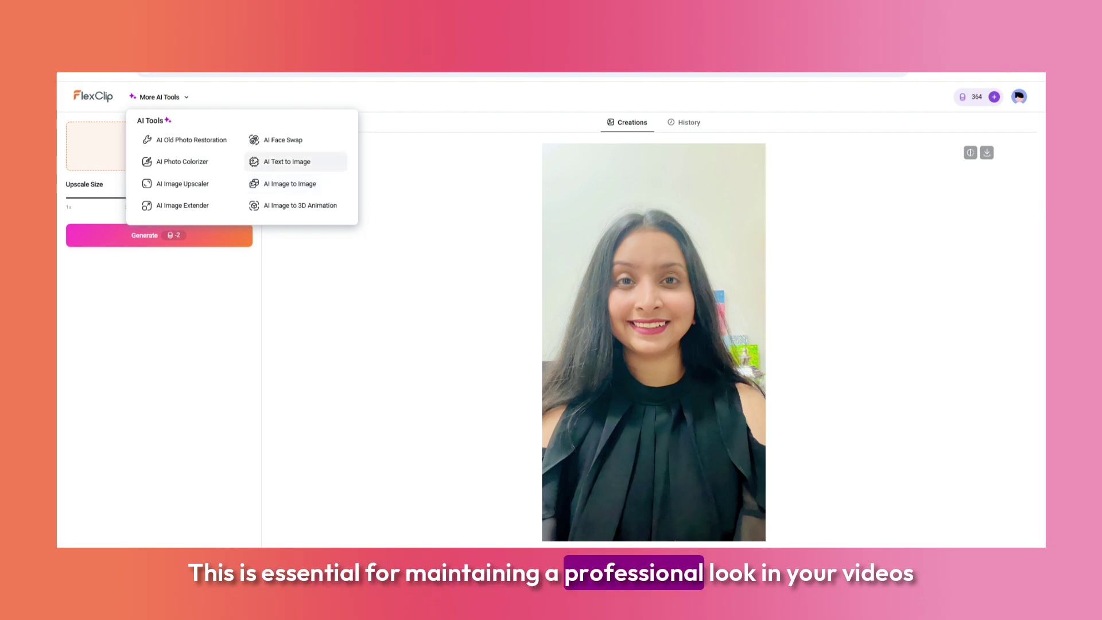
# Generate flying-elephant images in Text to Image with an AI-improved prompt, then select the prompt text.
pyautogui.click(286, 162)
pyautogui.write('A flyin')
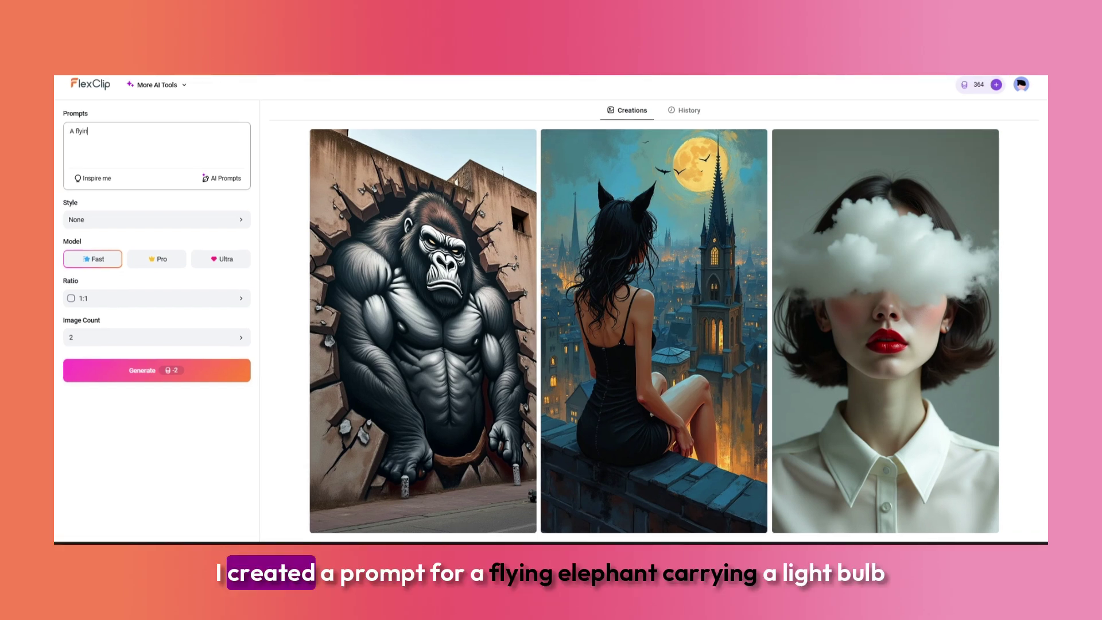
pyautogui.write('g elephant carry')
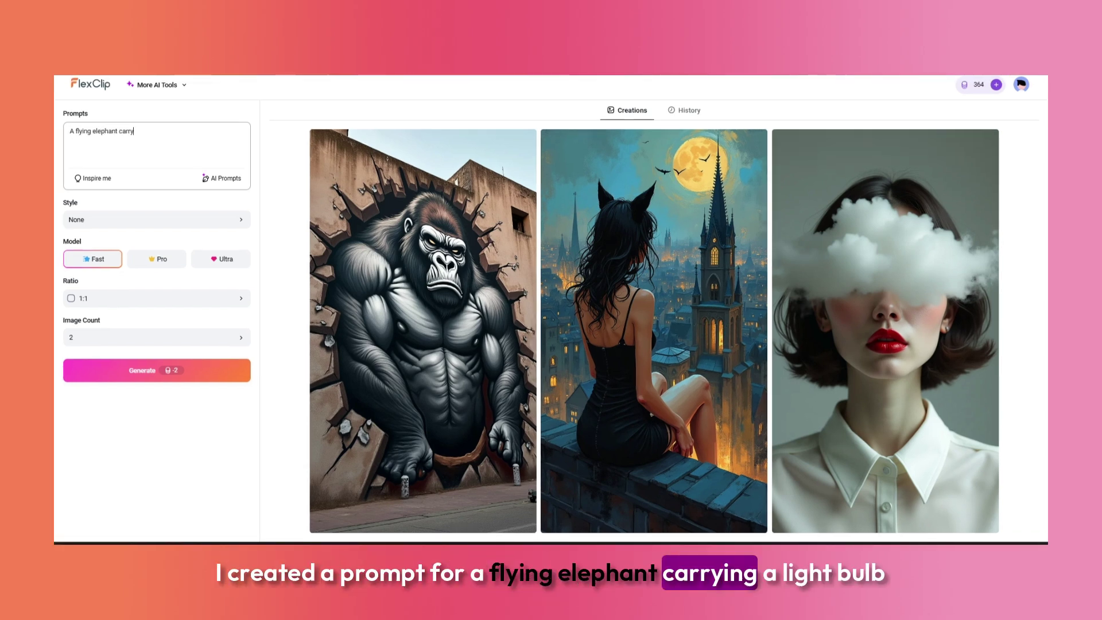
pyautogui.write('ing a light bu')
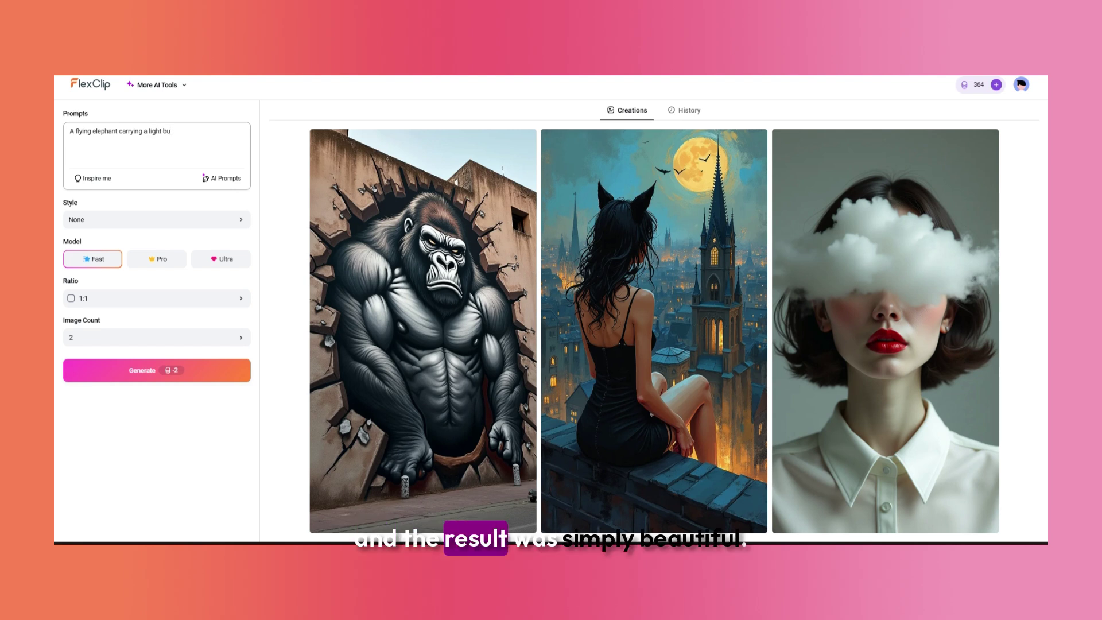
pyautogui.write('lb upright.')
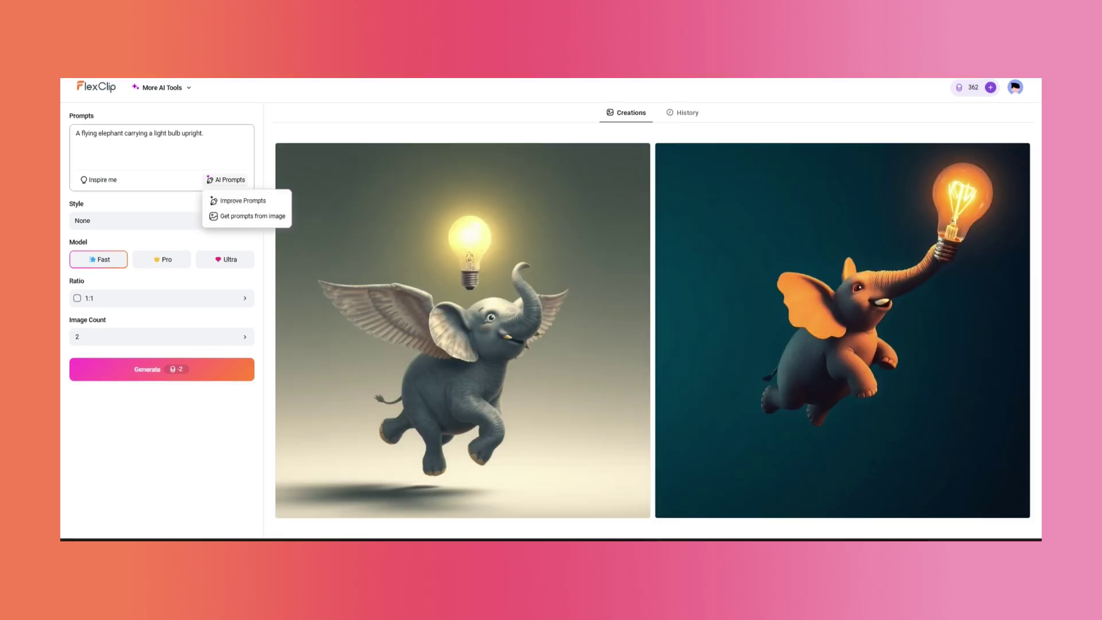
pyautogui.click(242, 200)
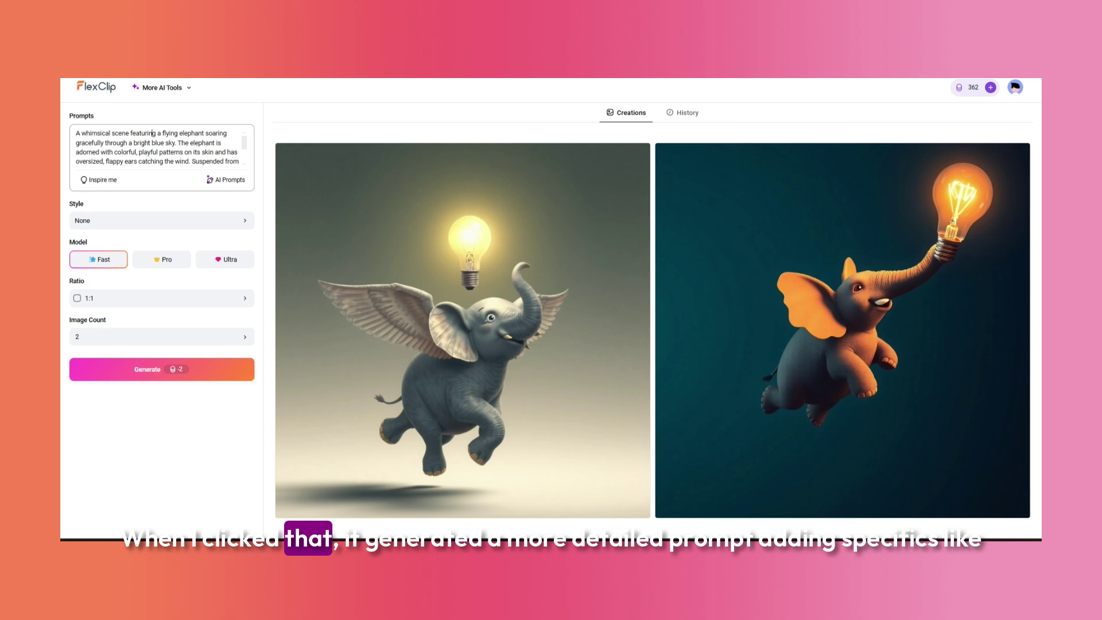
pyautogui.hotkey('ctrl', 'a')
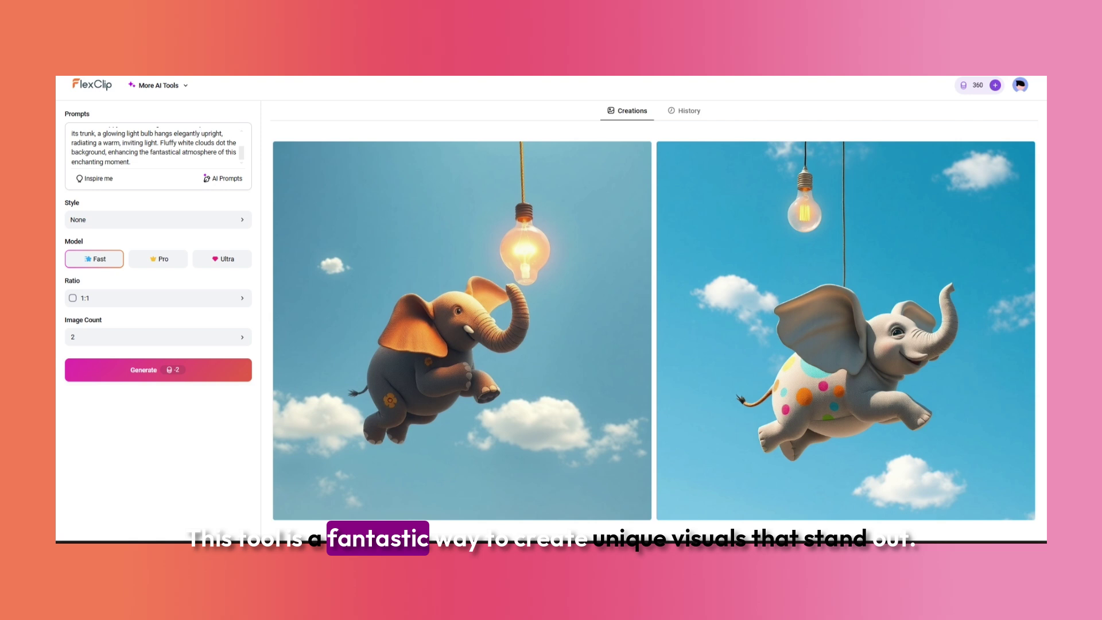
pyautogui.moveTo(129, 164); pyautogui.dragTo(150, 131)
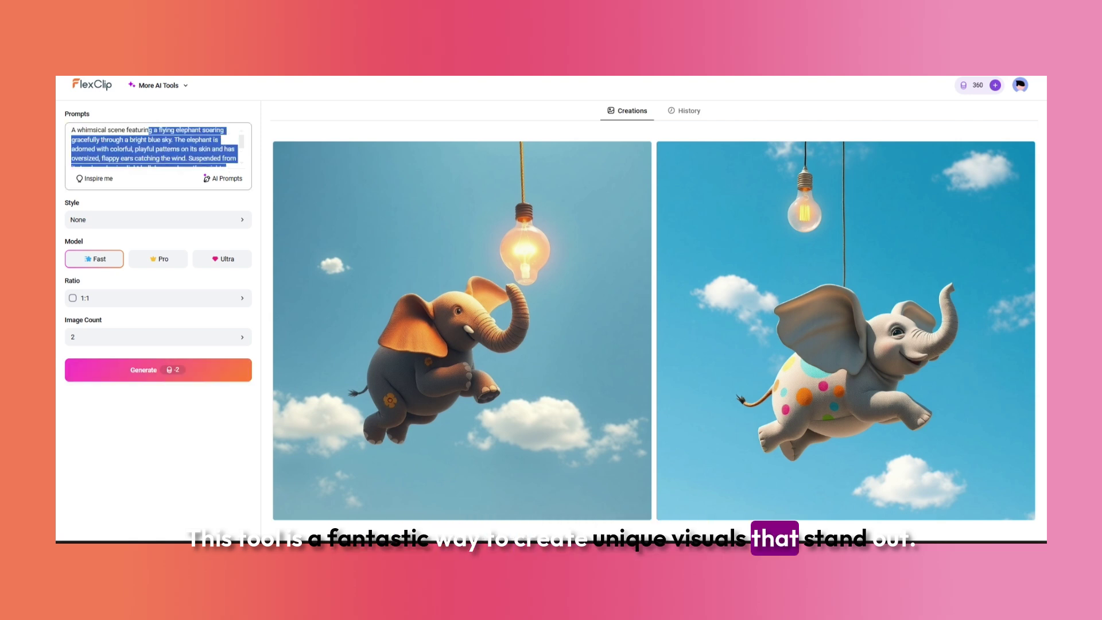
pyautogui.click(218, 149)
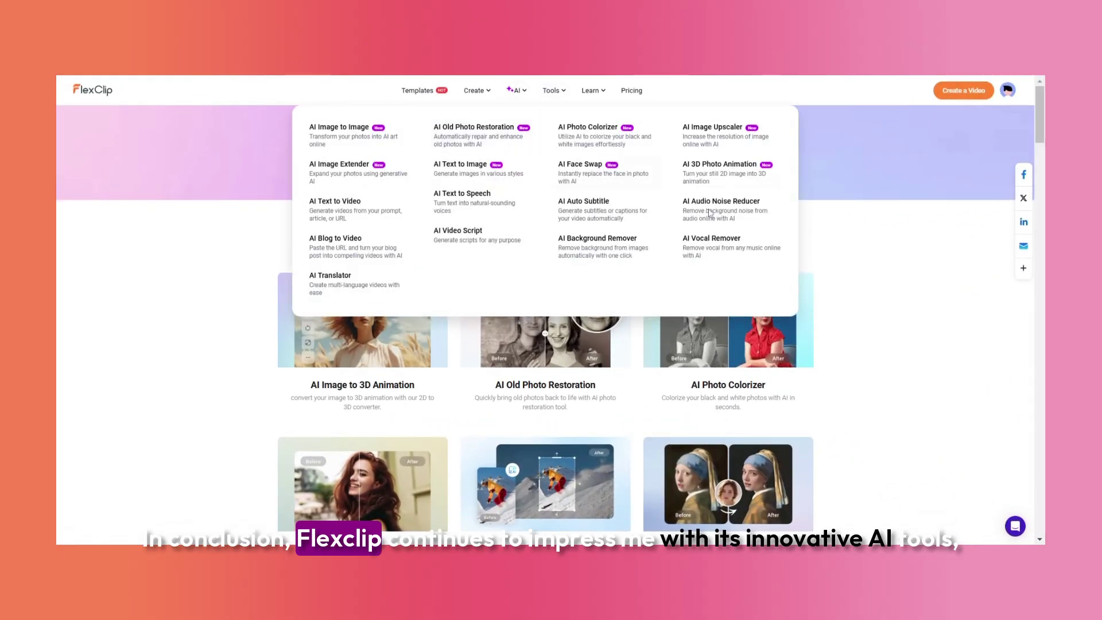
pyautogui.scroll(-5, 551, 345)
pyautogui.scroll(-2, 551, 345)
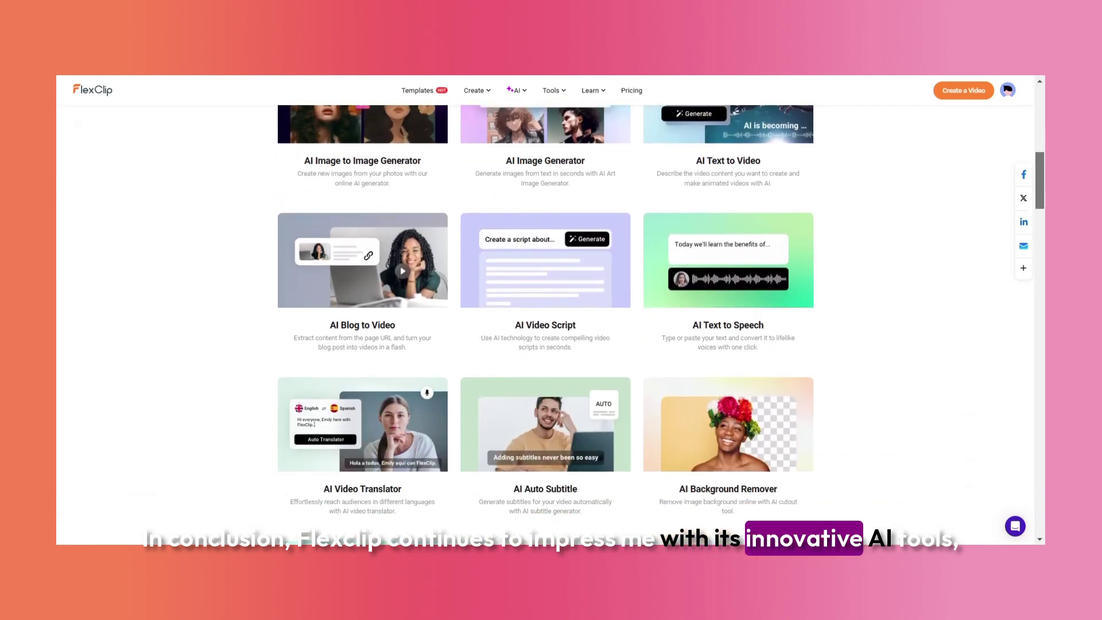
pyautogui.moveTo(1039, 202); pyautogui.dragTo(1041, 356)
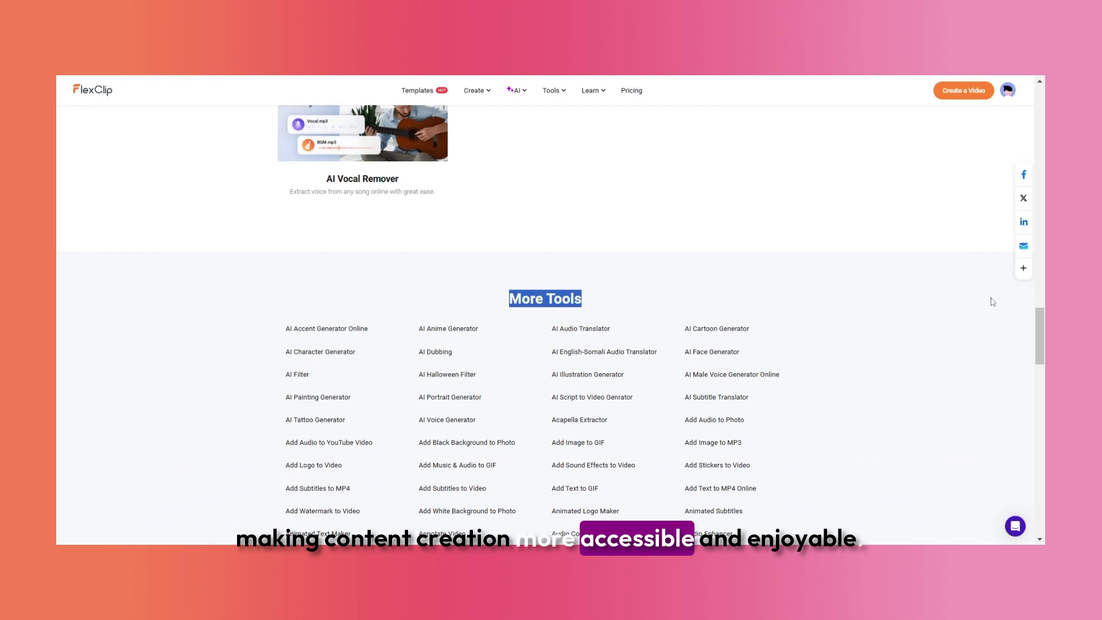
pyautogui.scroll(-1, 992, 302)
pyautogui.scroll(-4, 991, 301)
pyautogui.scroll(-2, 992, 301)
pyautogui.scroll(-2, 991, 302)
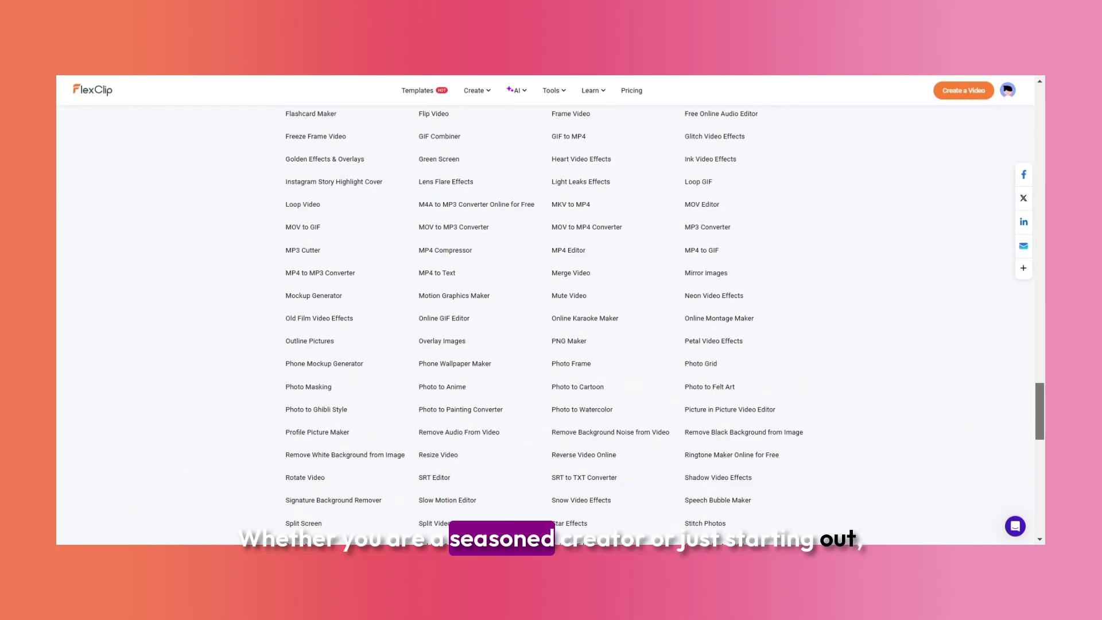
pyautogui.scroll(-3, 551, 327)
pyautogui.scroll(-1, 551, 327)
pyautogui.scroll(-3, 551, 327)
pyautogui.scroll(-1, 551, 327)
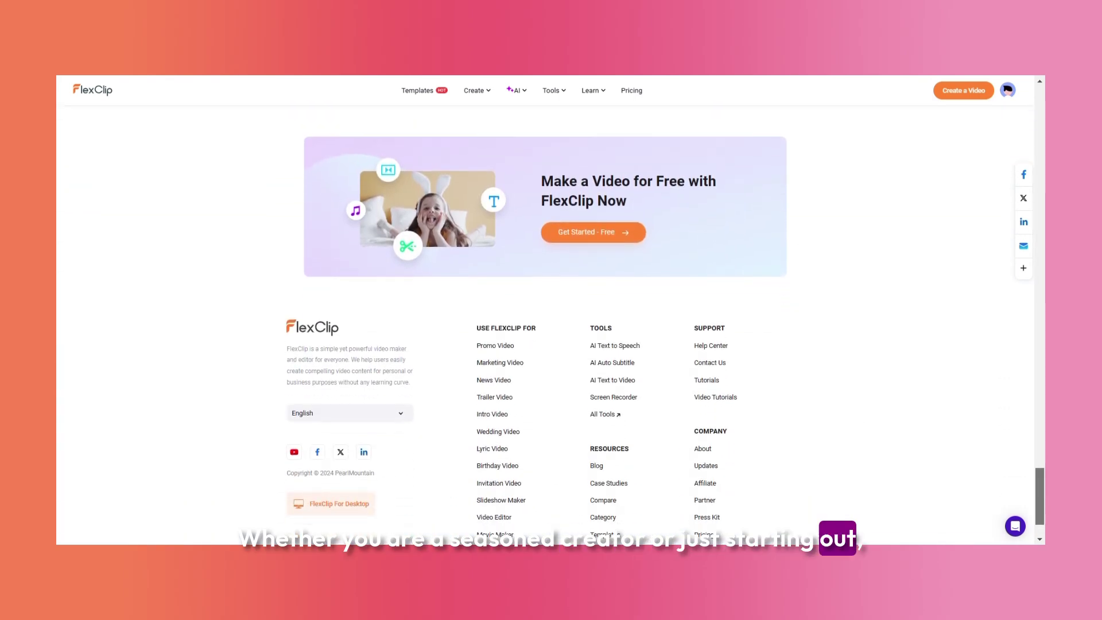